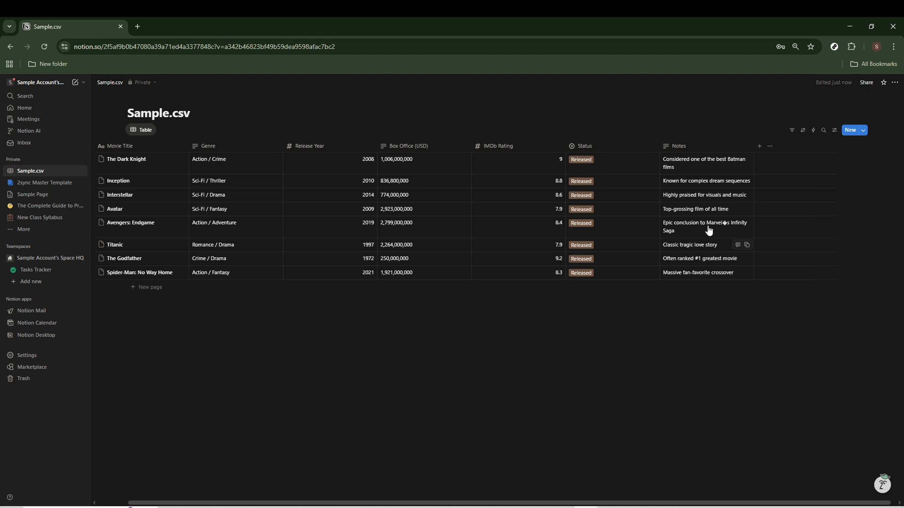
# Add a Number property to the movie table and display its values as a bar.
pyautogui.click(759, 147)
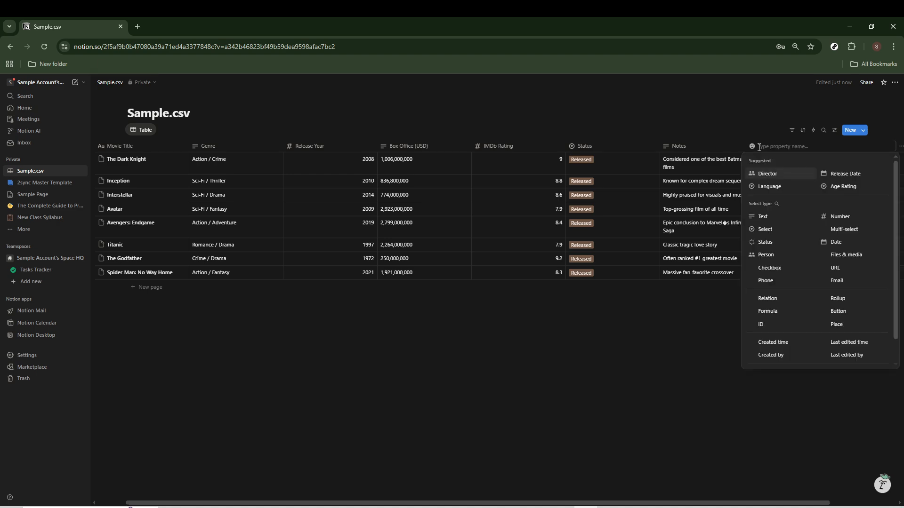
pyautogui.click(850, 219)
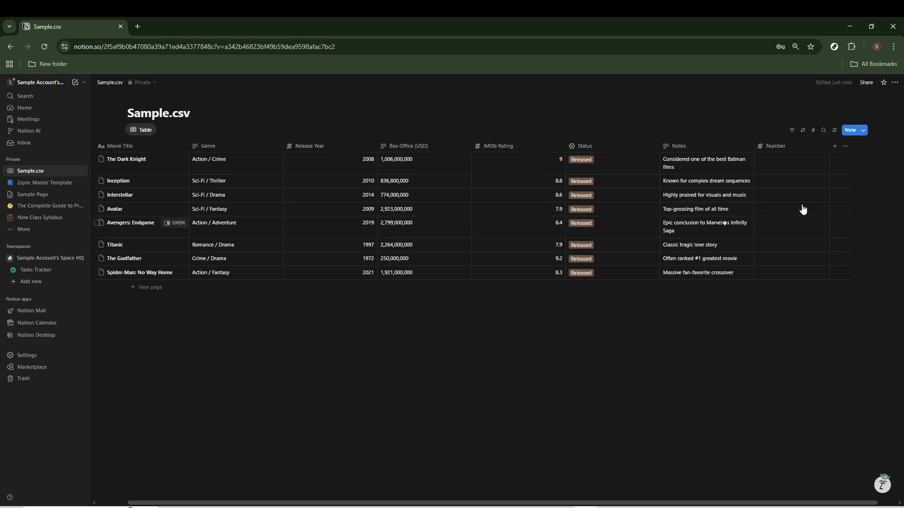
pyautogui.click(775, 146)
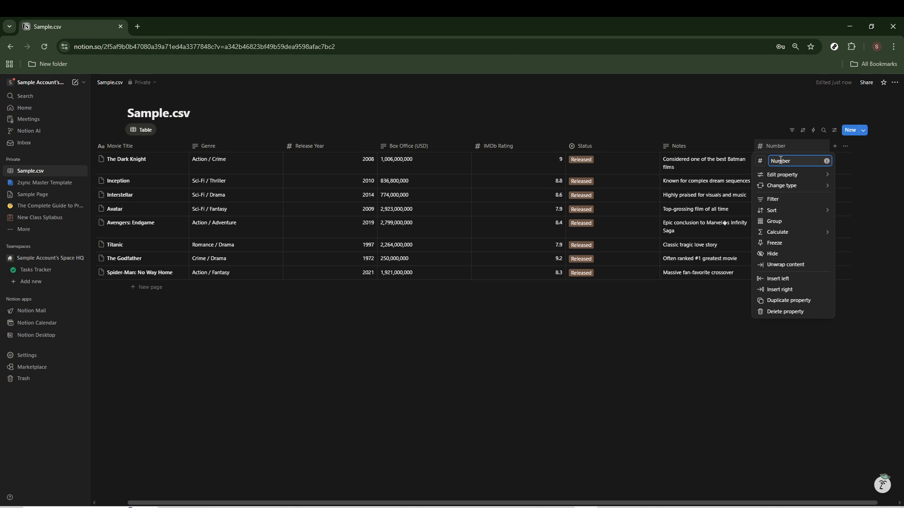
pyautogui.click(782, 175)
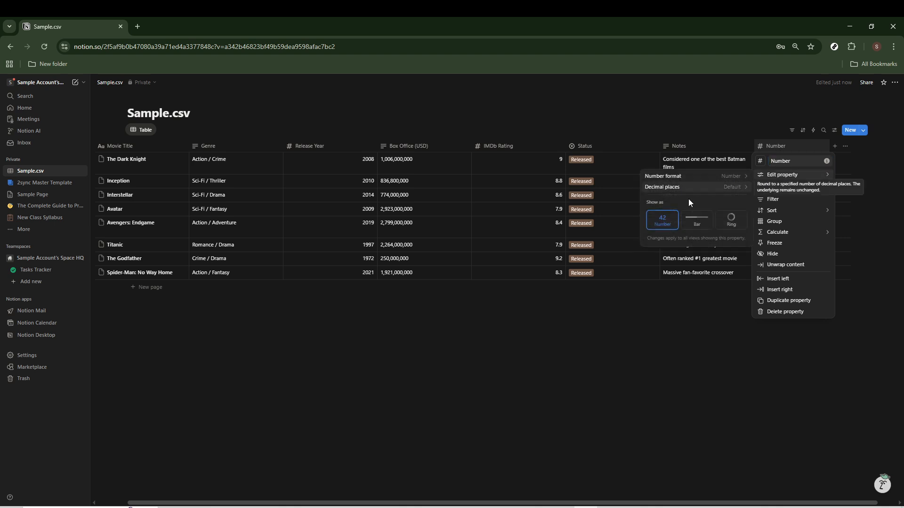
pyautogui.click(698, 228)
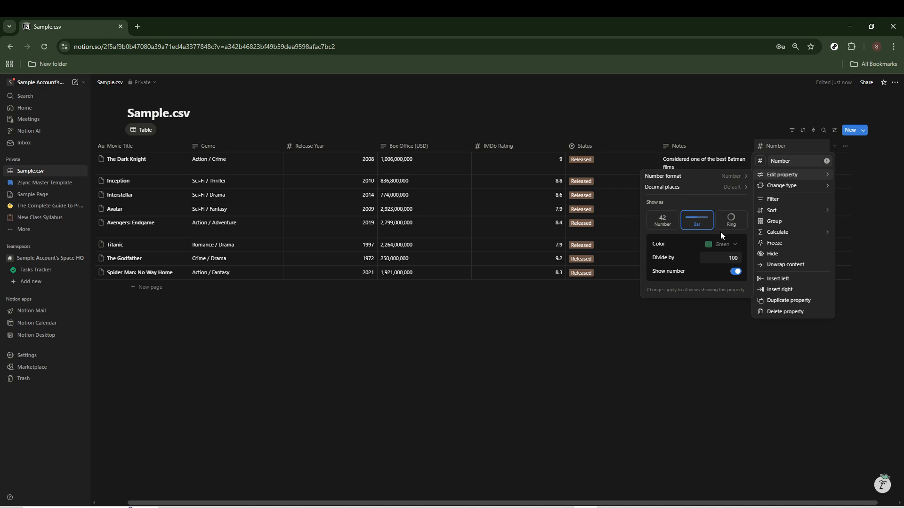
pyautogui.click(719, 256)
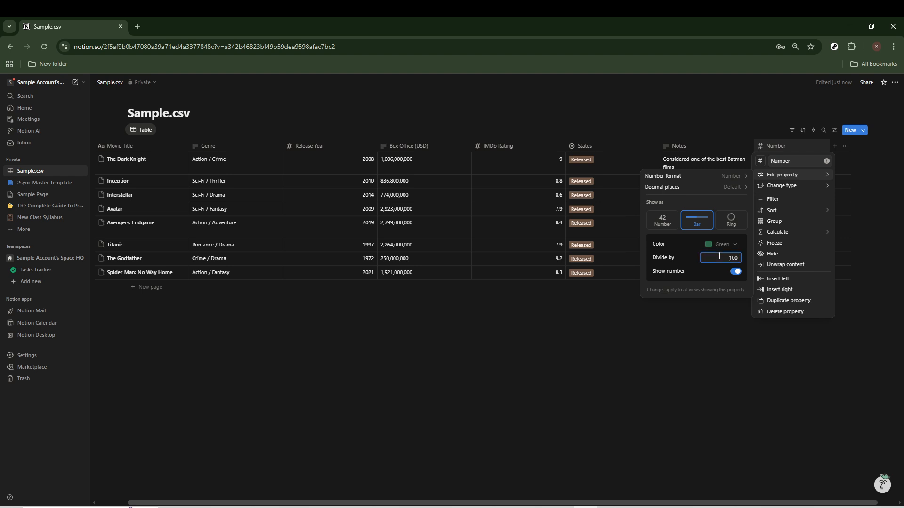
pyautogui.click(753, 340)
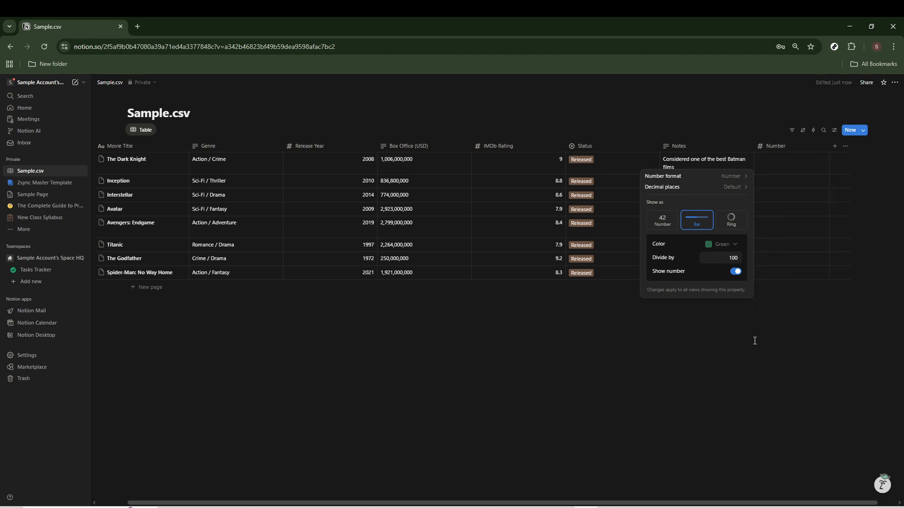
# Enter 37 for The Dark Knight and 25 for Inception in the Number column.
pyautogui.click(781, 170)
pyautogui.write('37')
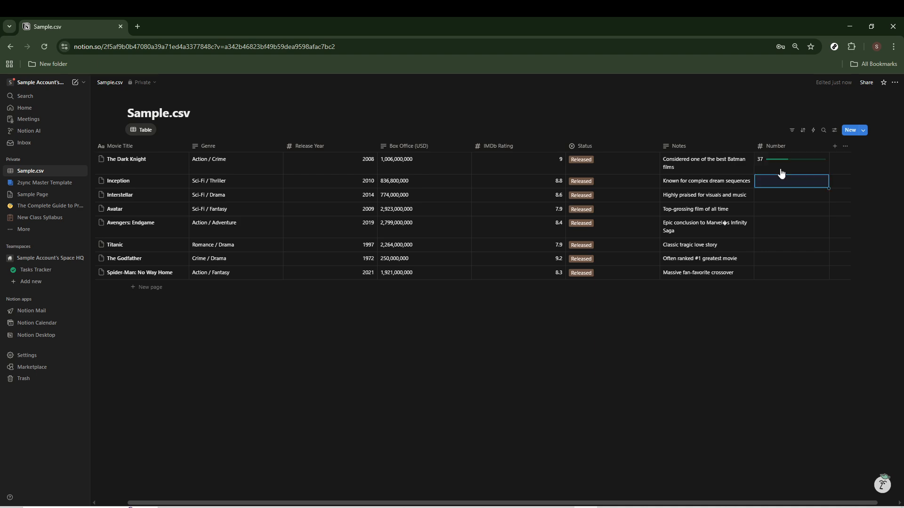
pyautogui.click(786, 183)
pyautogui.click(786, 180)
pyautogui.write('25')
pyautogui.press('Return')
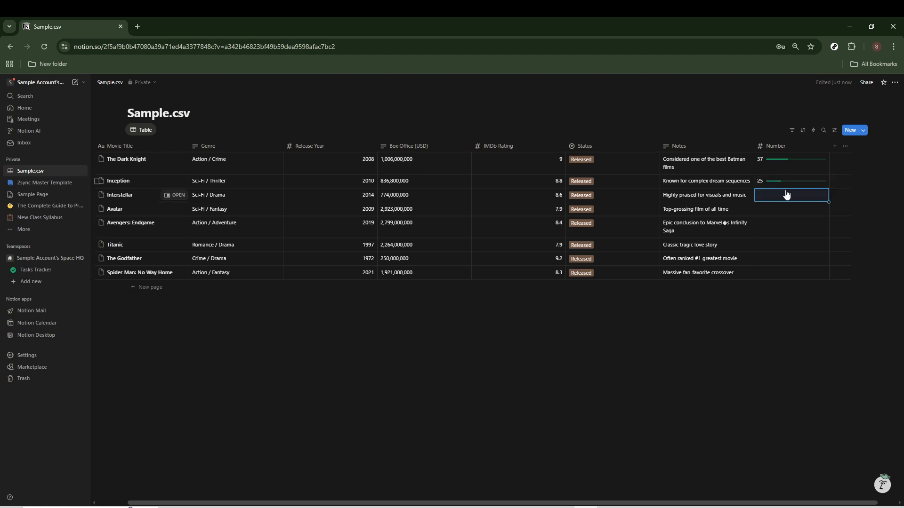
# Enter 75 for Interstellar and 60 for Avatar in the Number column.
pyautogui.click(784, 195)
pyautogui.write('75')
pyautogui.press('Return')
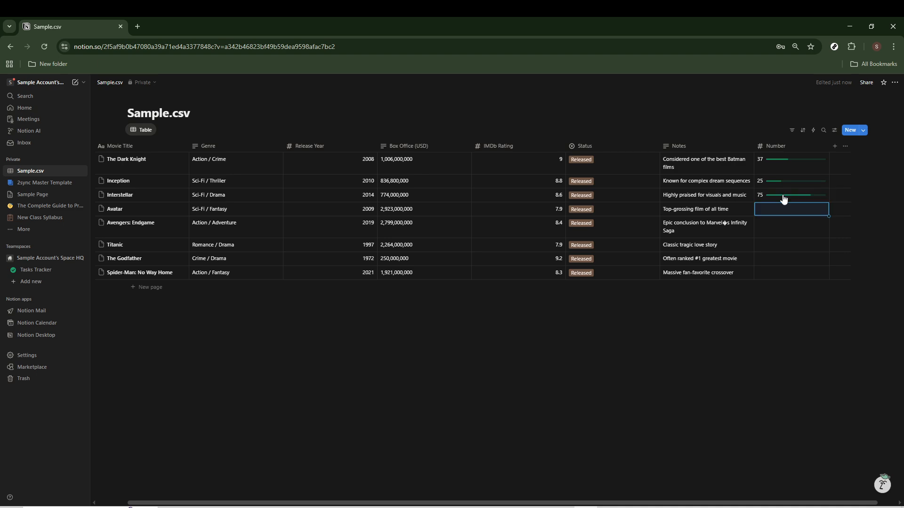
pyautogui.click(788, 210)
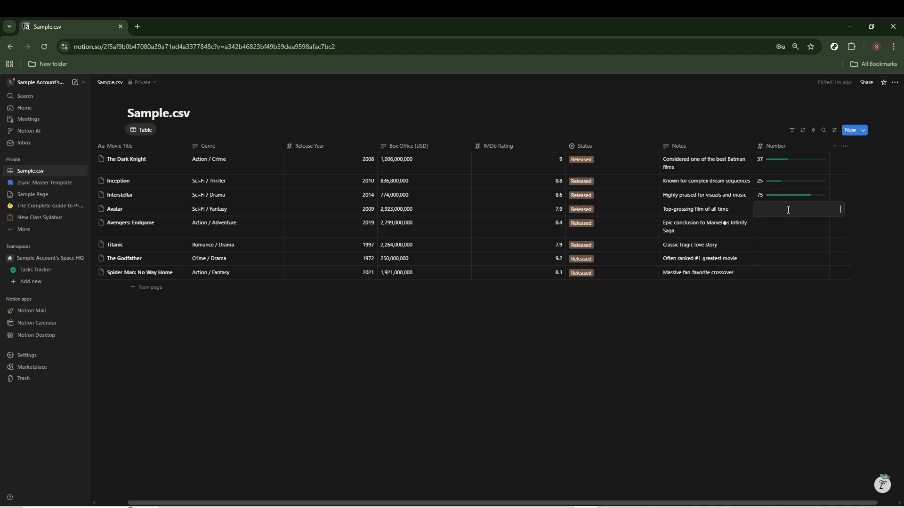
pyautogui.write('60')
pyautogui.press('Return')
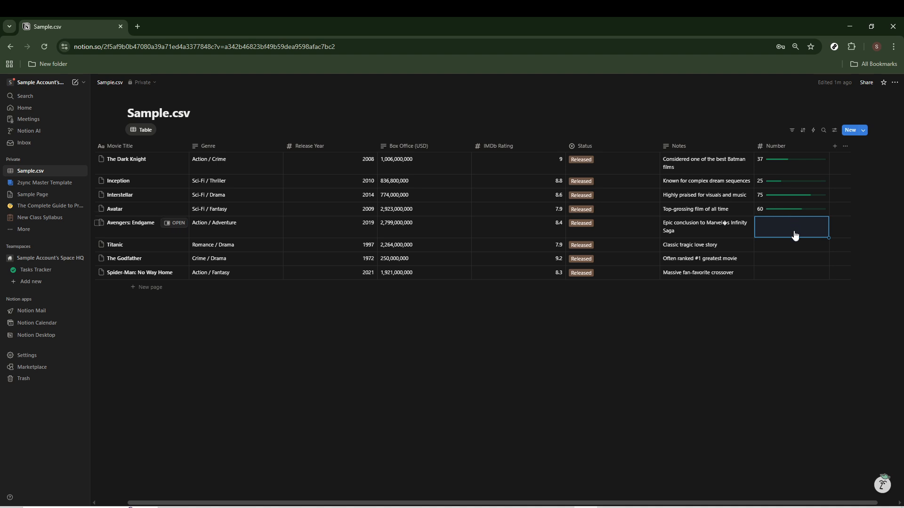
# Enter 80 for Avengers: Endgame and 90 for Titanic in the Number column.
pyautogui.click(794, 231)
pyautogui.write('80')
pyautogui.press('Return')
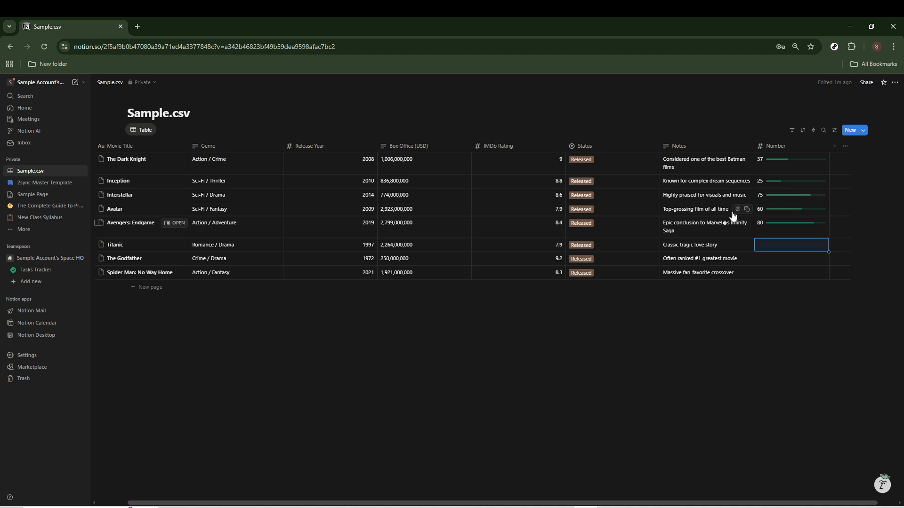
pyautogui.click(794, 249)
pyautogui.write('90')
pyautogui.press('Return')
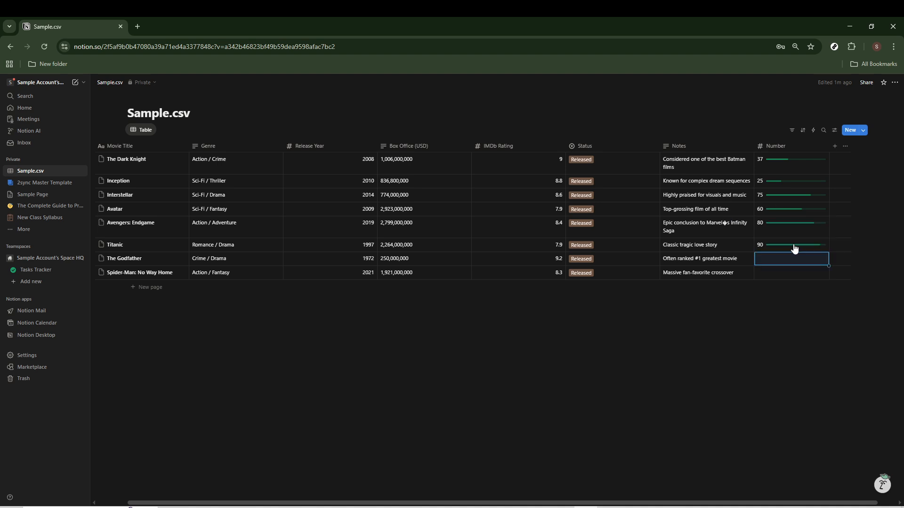
# Enter 22 for Spider-Man: No Way Home and 59 for The Godfather in the Number column.
pyautogui.click(795, 275)
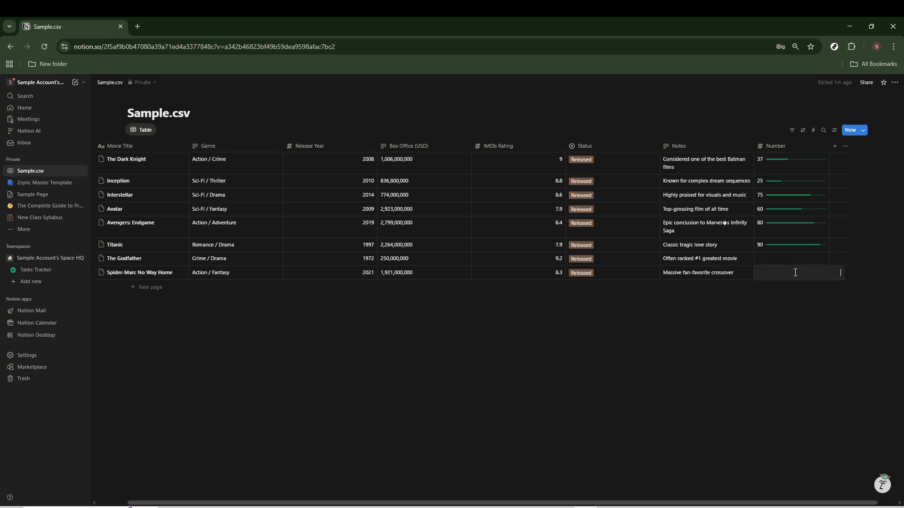
pyautogui.write('22')
pyautogui.press('Return')
pyautogui.click(793, 256)
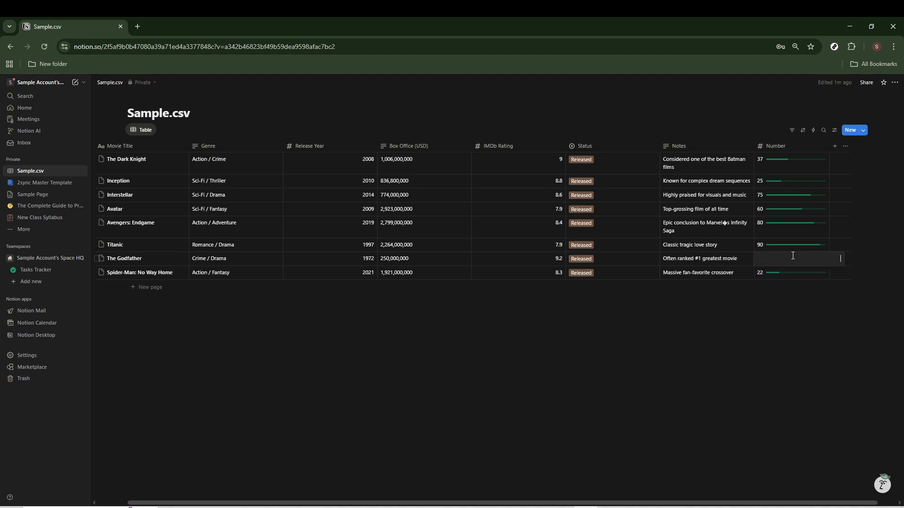
pyautogui.write('59')
pyautogui.press('Return')
pyautogui.click(813, 298)
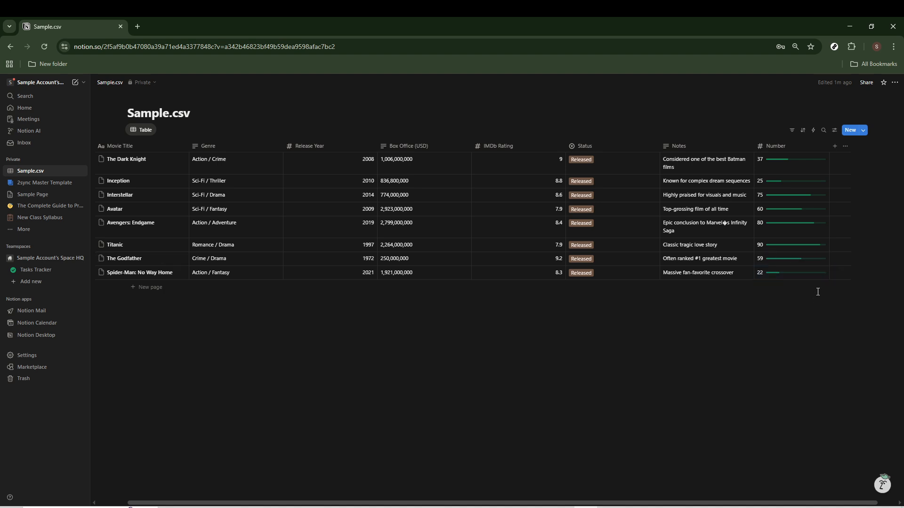